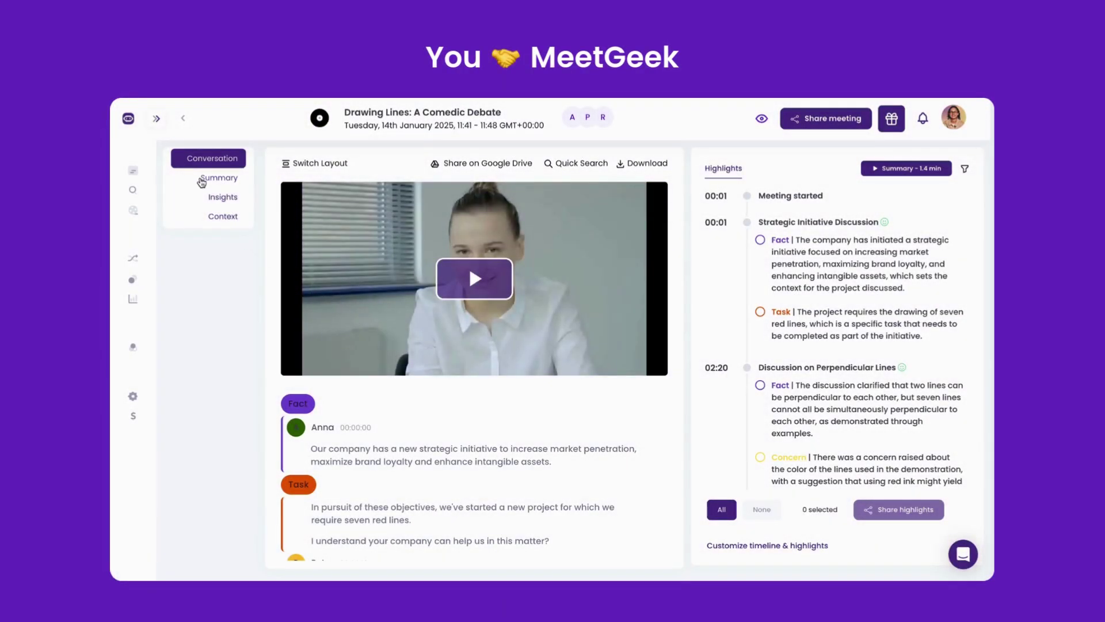
Show the meeting's email summary and drop the third recipient from its To field
{"action": "left_click", "coordinate": [200, 182]}
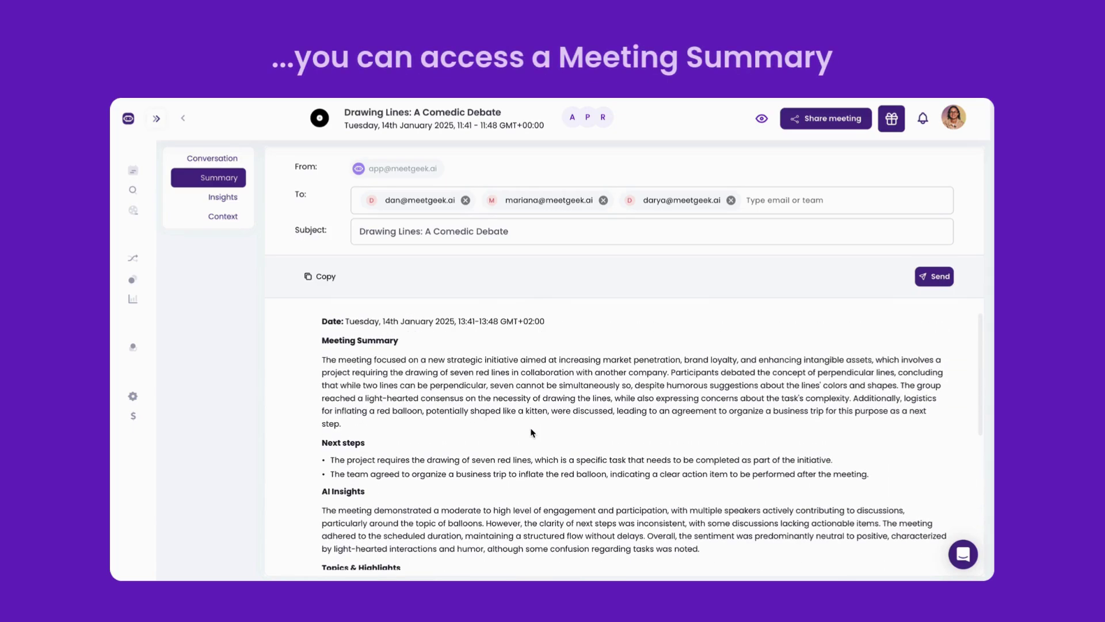
{"action": "left_click", "coordinate": [731, 199]}
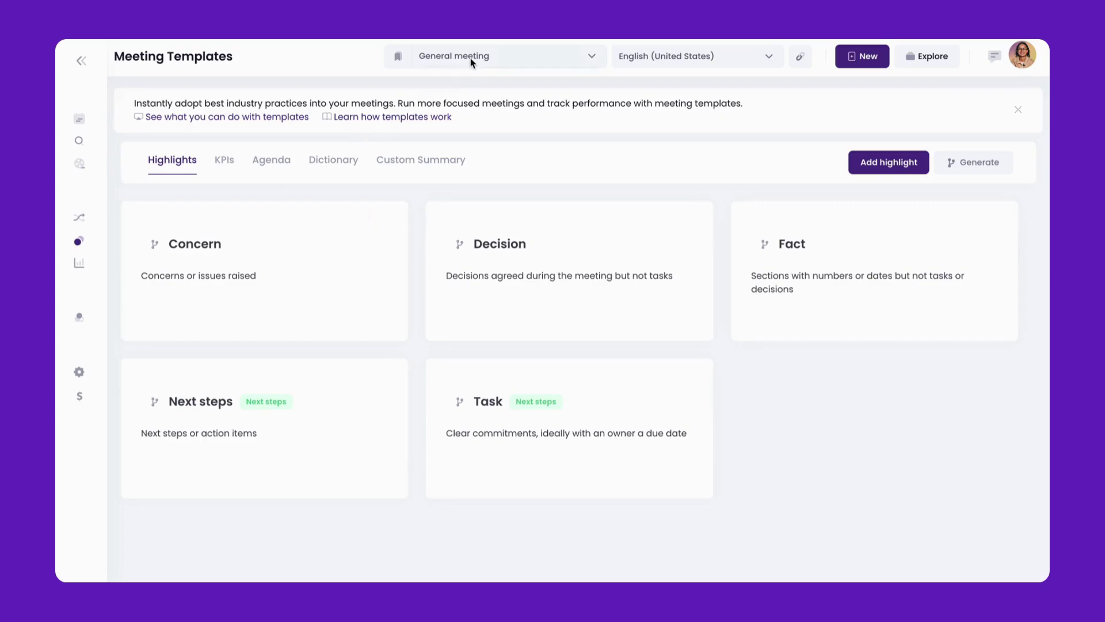
Select the Weekly team meeting template and browse its KPIs, Agenda and Dictionary sections
{"action": "left_click", "coordinate": [471, 58]}
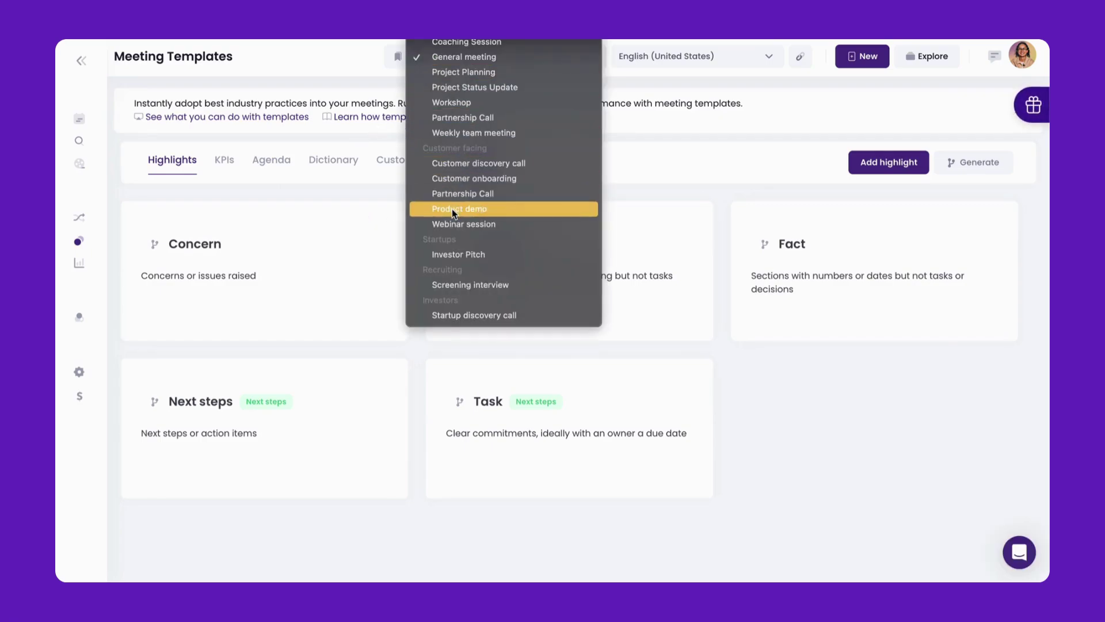
{"action": "left_click", "coordinate": [474, 133]}
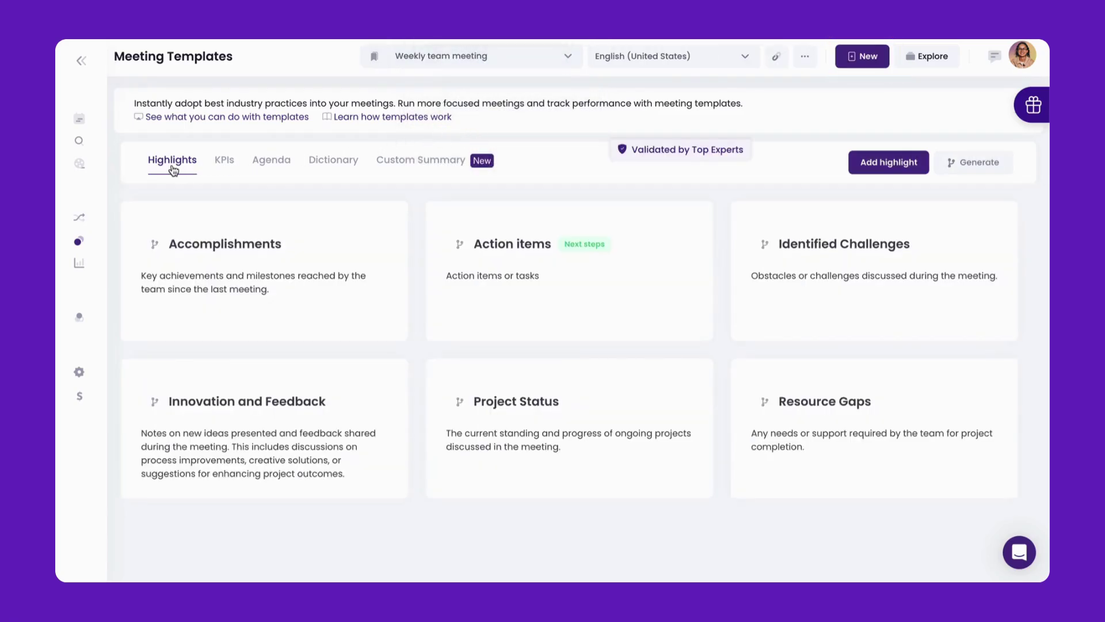
{"action": "left_click", "coordinate": [227, 169]}
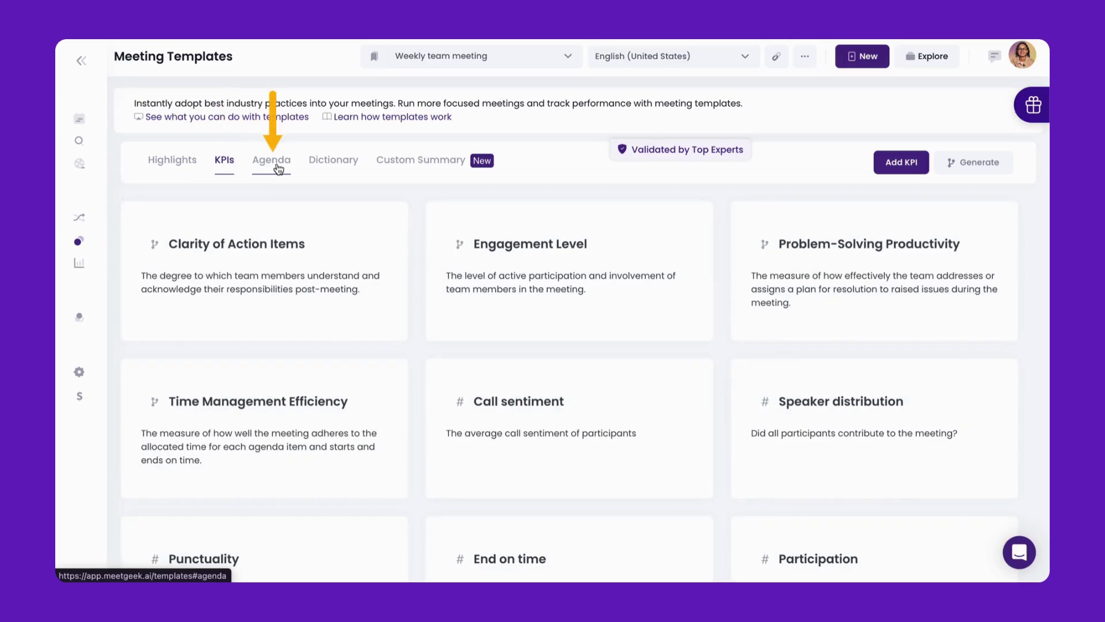
{"action": "left_click", "coordinate": [278, 168]}
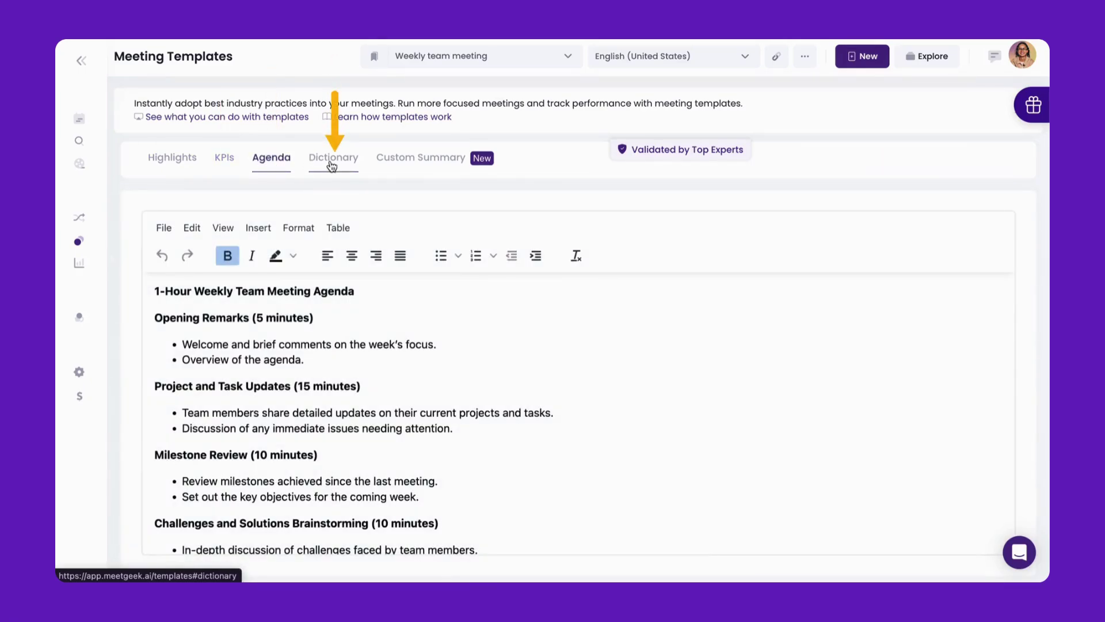
{"action": "left_click", "coordinate": [330, 165]}
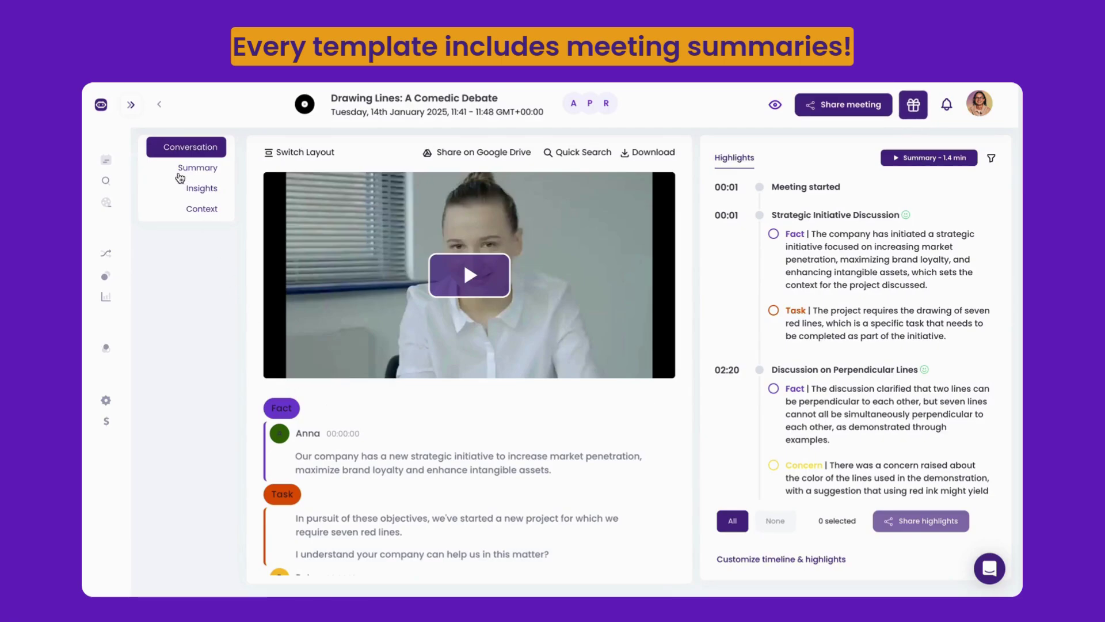
Switch the Drawing Lines: A Comedic Debate meeting to its Summary view
{"action": "left_click", "coordinate": [180, 177]}
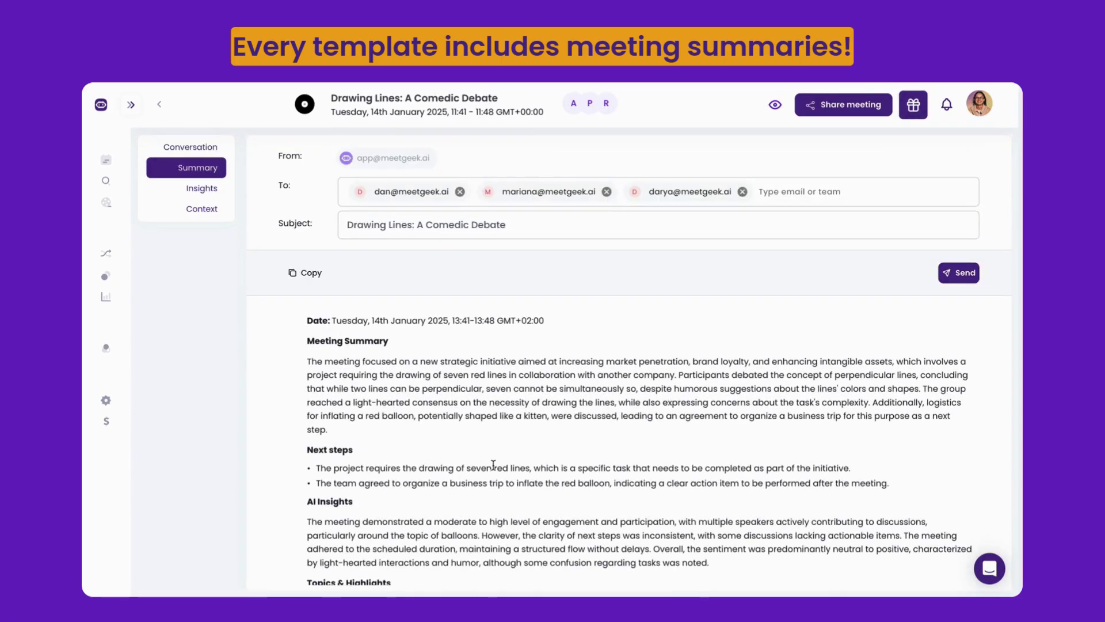
{"action": "scroll", "coordinate": [493, 464], "scroll_direction": "down", "scroll_amount": 3}
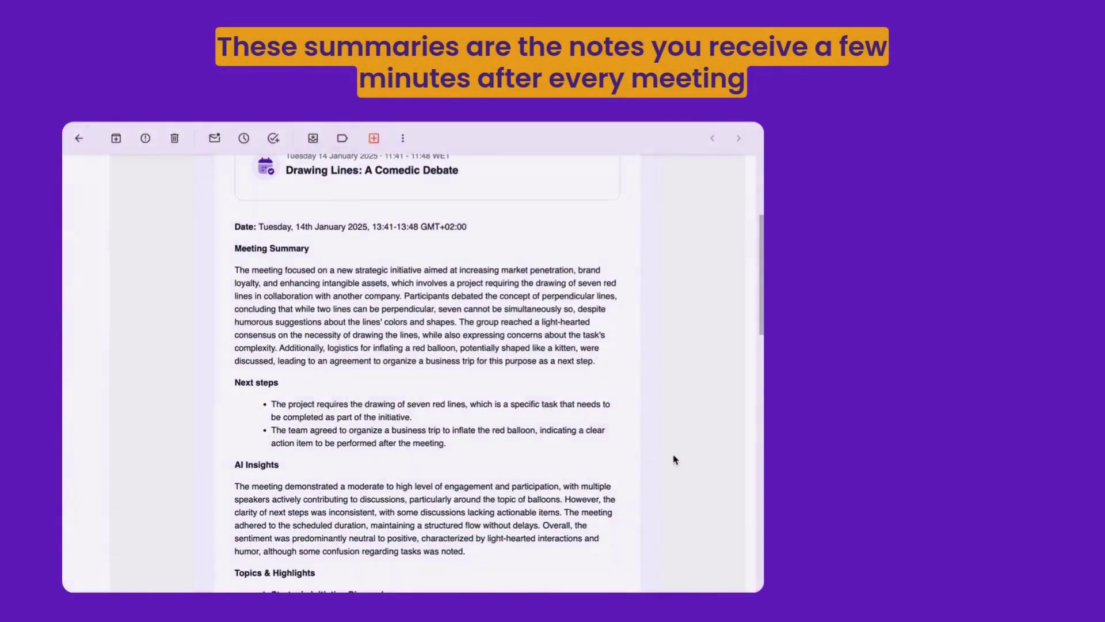
{"action": "scroll", "coordinate": [674, 460], "scroll_direction": "down", "scroll_amount": 2}
{"action": "scroll", "coordinate": [674, 460], "scroll_direction": "down", "scroll_amount": 2}
{"action": "scroll", "coordinate": [674, 459], "scroll_direction": "down", "scroll_amount": 1}
{"action": "scroll", "coordinate": [675, 459], "scroll_direction": "down", "scroll_amount": 1}
{"action": "scroll", "coordinate": [674, 459], "scroll_direction": "down", "scroll_amount": 1}
{"action": "scroll", "coordinate": [674, 459], "scroll_direction": "down", "scroll_amount": 2}
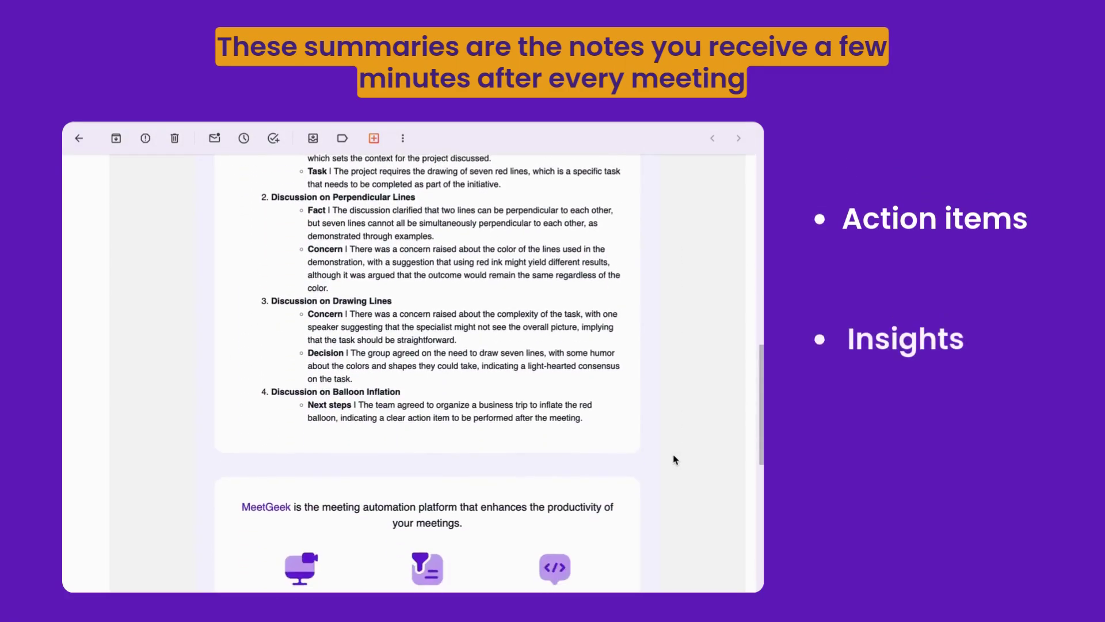
{"action": "scroll", "coordinate": [675, 460], "scroll_direction": "down", "scroll_amount": 1}
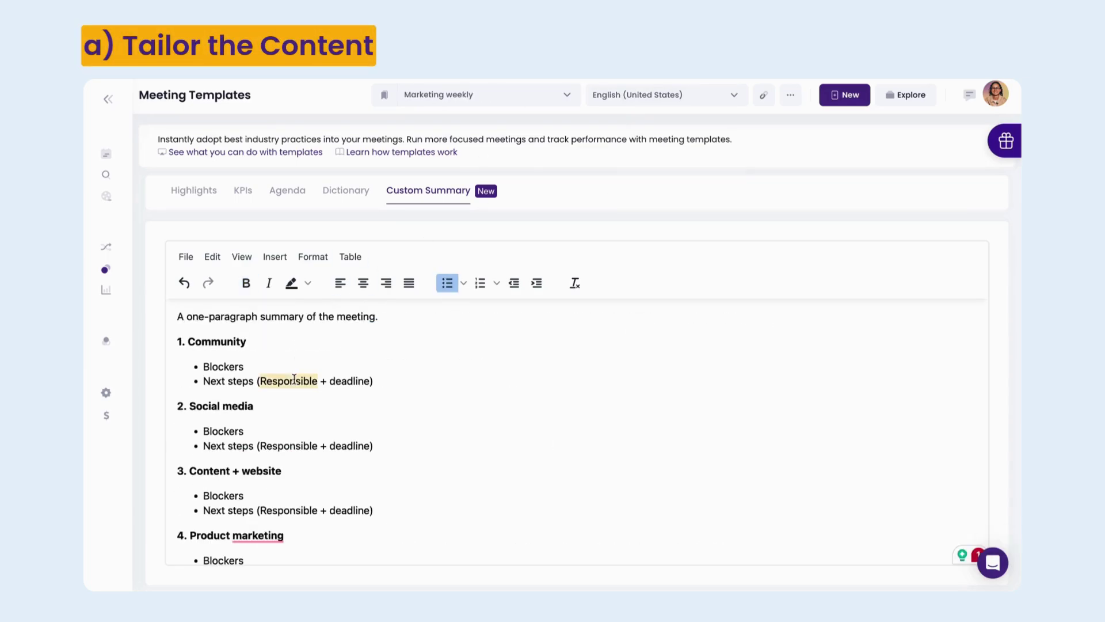
{"action": "left_click", "coordinate": [214, 340]}
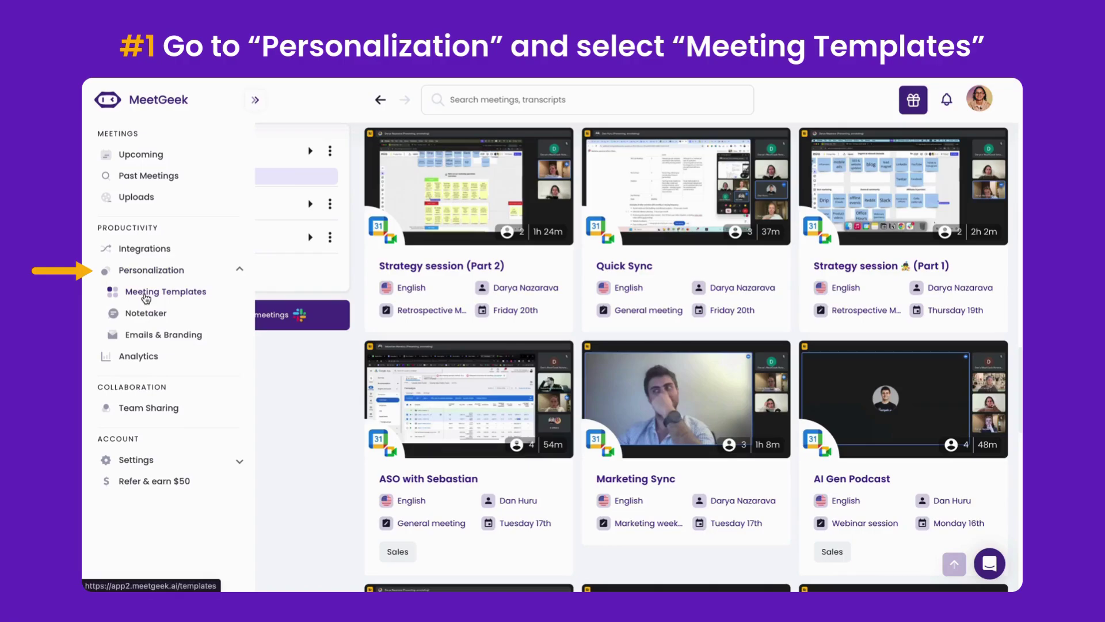
Open the Project Planning meeting template's Custom Summary editor
{"action": "left_click", "coordinate": [144, 294]}
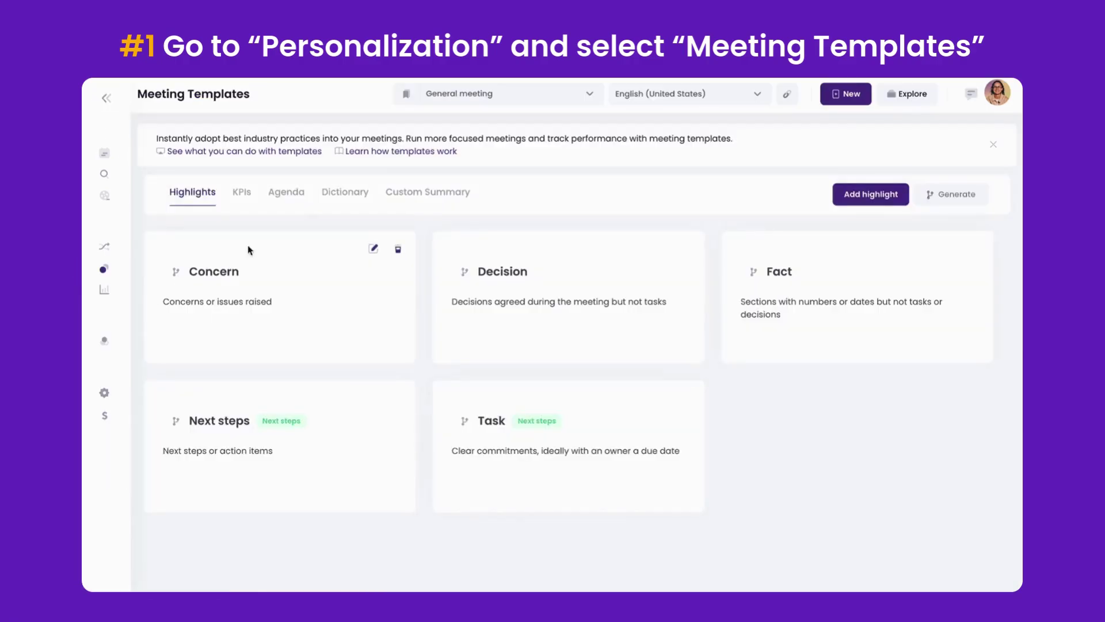
{"action": "left_click", "coordinate": [473, 103]}
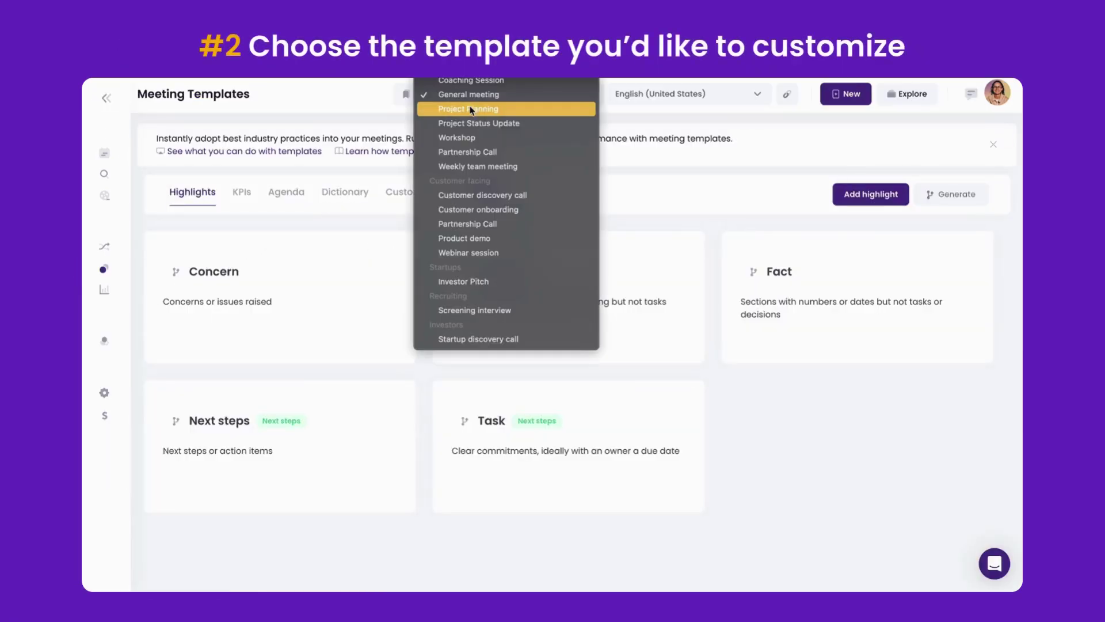
{"action": "left_click", "coordinate": [473, 110]}
{"action": "left_click", "coordinate": [425, 195]}
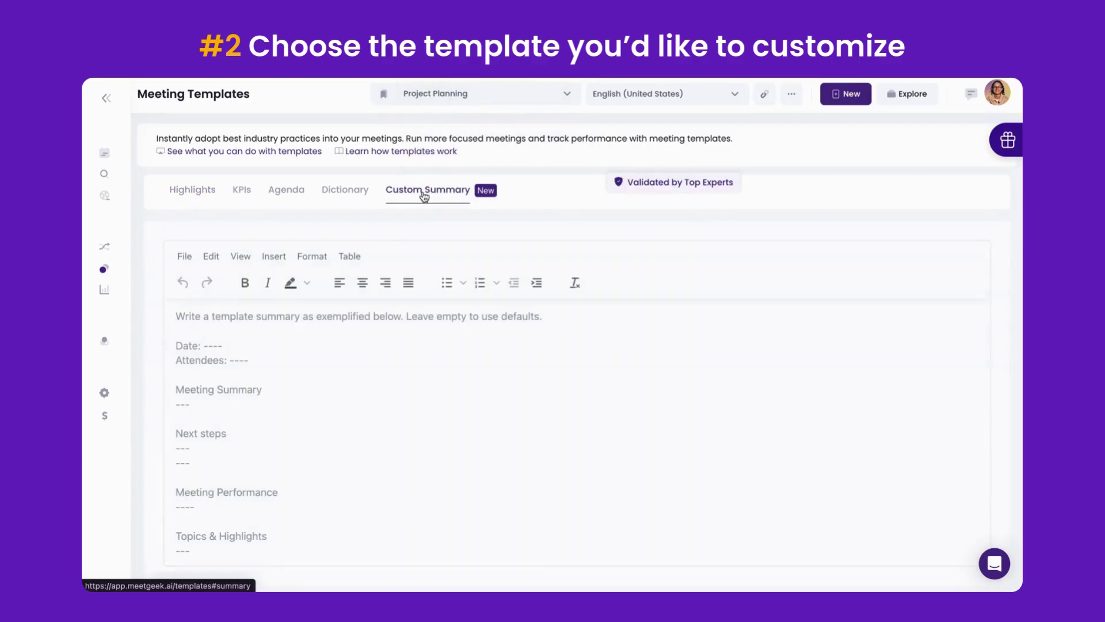
Clear the placeholder summary text and paste in the meeting details table
{"action": "left_click", "coordinate": [348, 377]}
{"action": "key", "text": "ctrl+a"}
{"action": "key", "text": "BackSpace"}
{"action": "type", "text": "- Meet"}
{"action": "key", "text": "Return"}
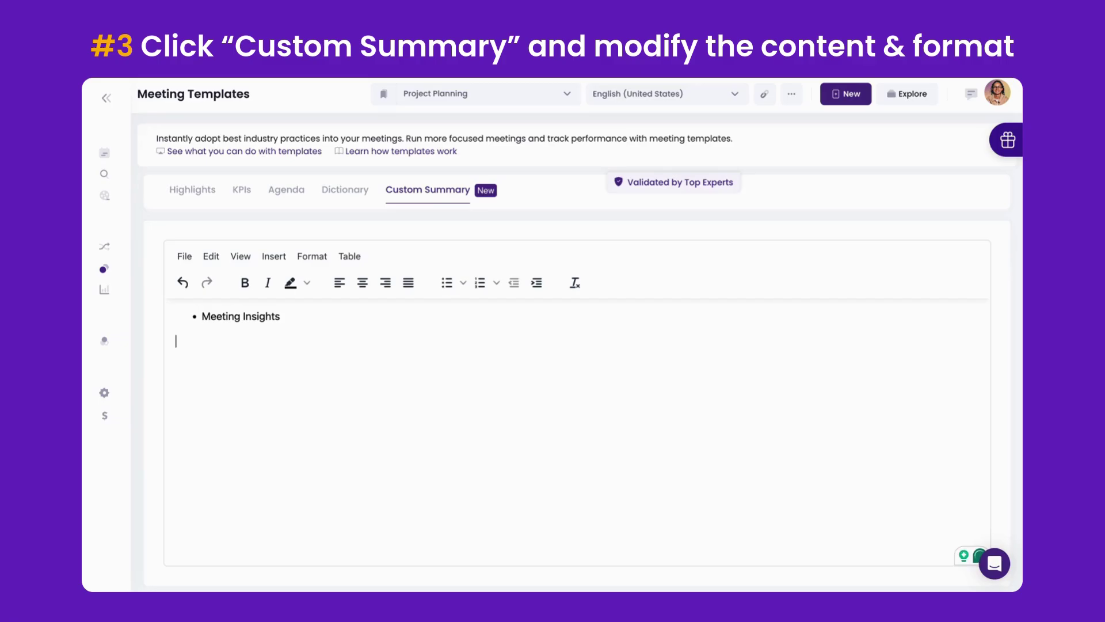
{"action": "key", "text": "Return"}
{"action": "key", "text": "Return"}
{"action": "key", "text": "ctrl+a"}
{"action": "key", "text": "BackSpace"}
{"action": "key", "text": "ctrl+v"}
{"action": "scroll", "coordinate": [578, 432], "scroll_direction": "up", "scroll_amount": 10}
{"action": "left_click", "coordinate": [448, 434]}
{"action": "scroll", "coordinate": [444, 437], "scroll_direction": "down", "scroll_amount": 3}
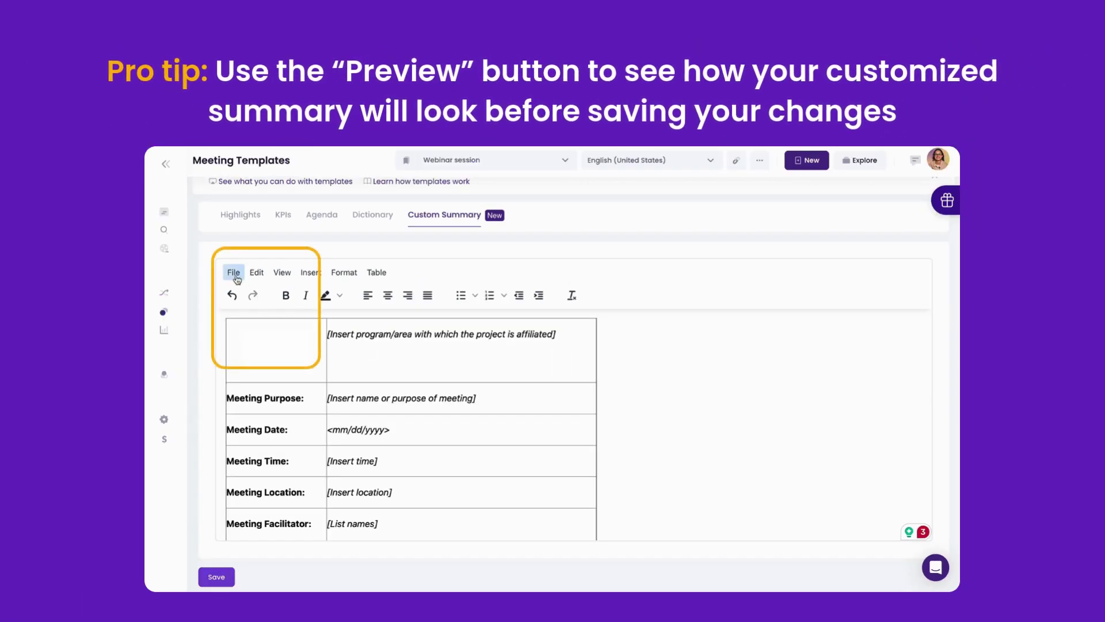
{"action": "left_click", "coordinate": [233, 273]}
{"action": "left_click", "coordinate": [263, 315]}
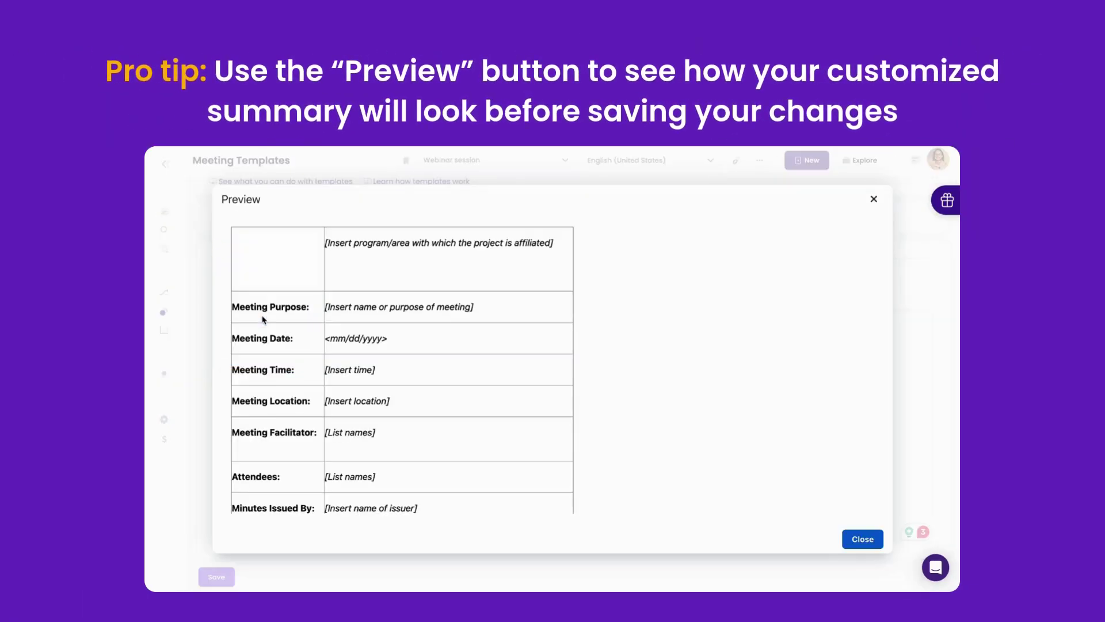
{"action": "scroll", "coordinate": [263, 320], "scroll_direction": "down", "scroll_amount": 3}
{"action": "scroll", "coordinate": [263, 320], "scroll_direction": "up", "scroll_amount": 3}
{"action": "scroll", "coordinate": [262, 319], "scroll_direction": "up", "scroll_amount": 1}
{"action": "left_click", "coordinate": [864, 539]}
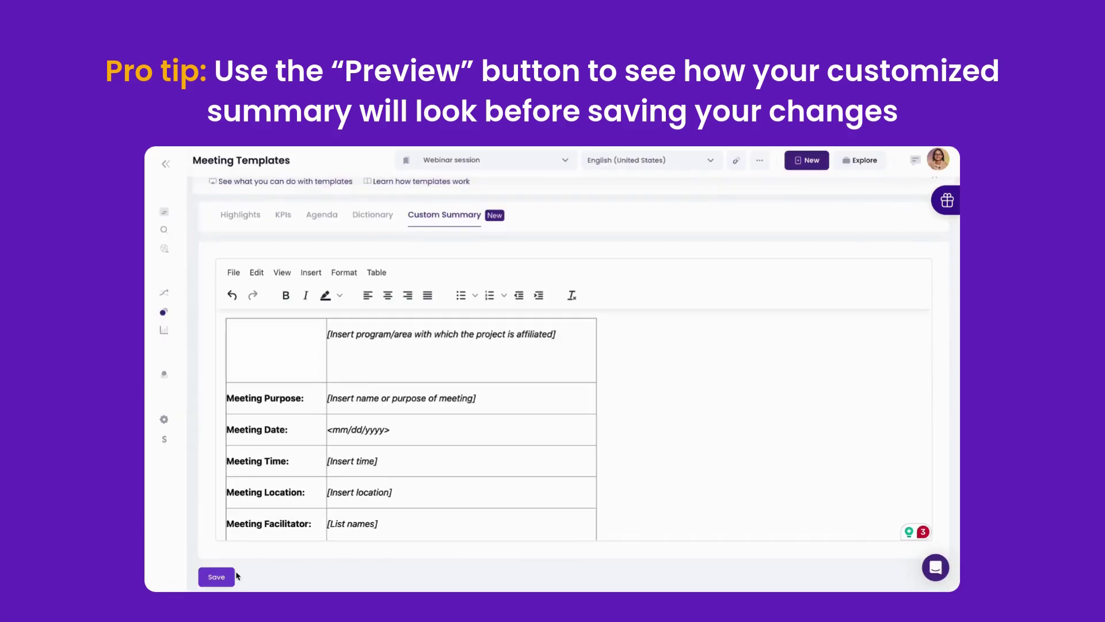